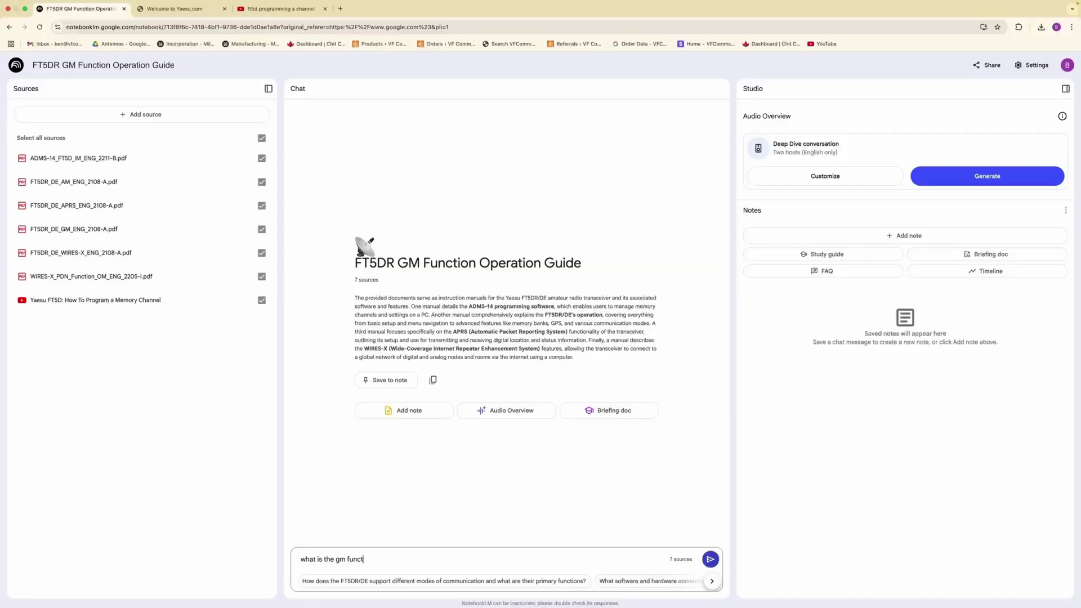
Send 'what is the gm function' to the notebook chat
key(Return)
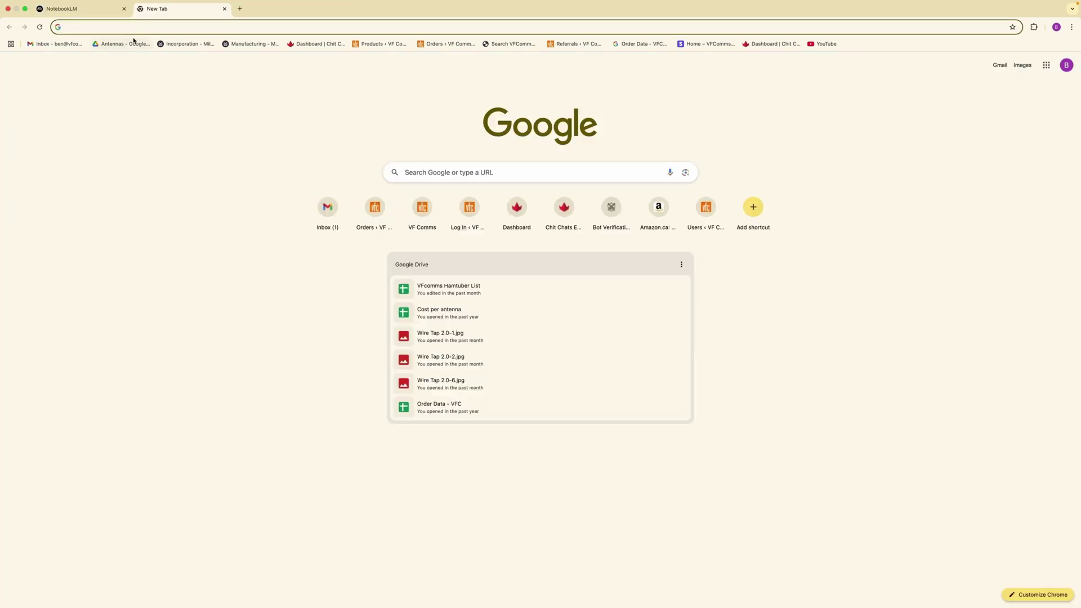
Search Google for 'ft5d manual pdf' in a new tab and open Yaesu's FT5DR product page
click(135, 28)
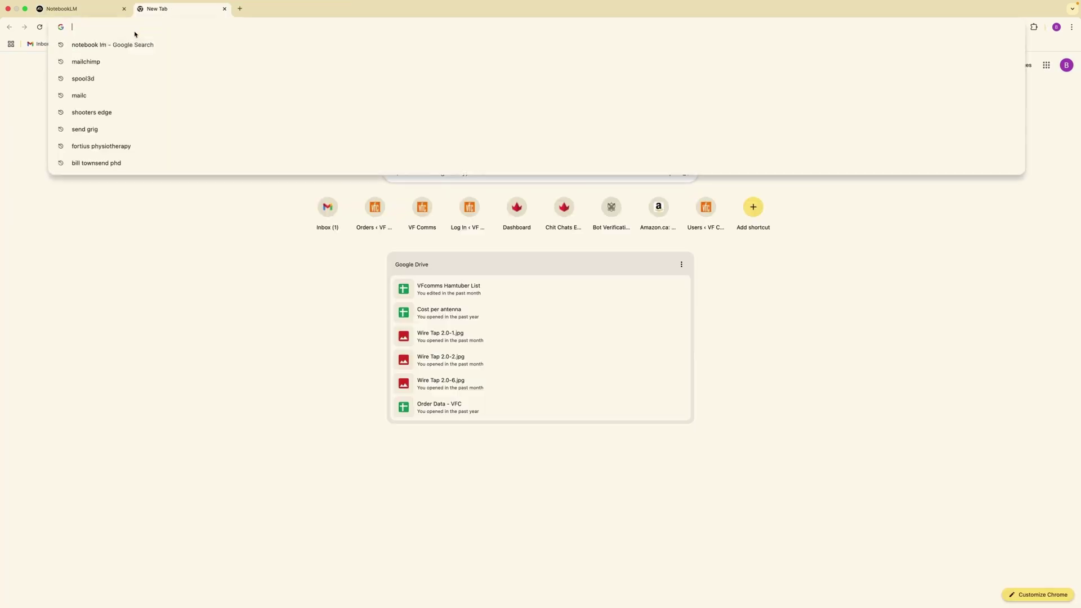
text(ft5d)
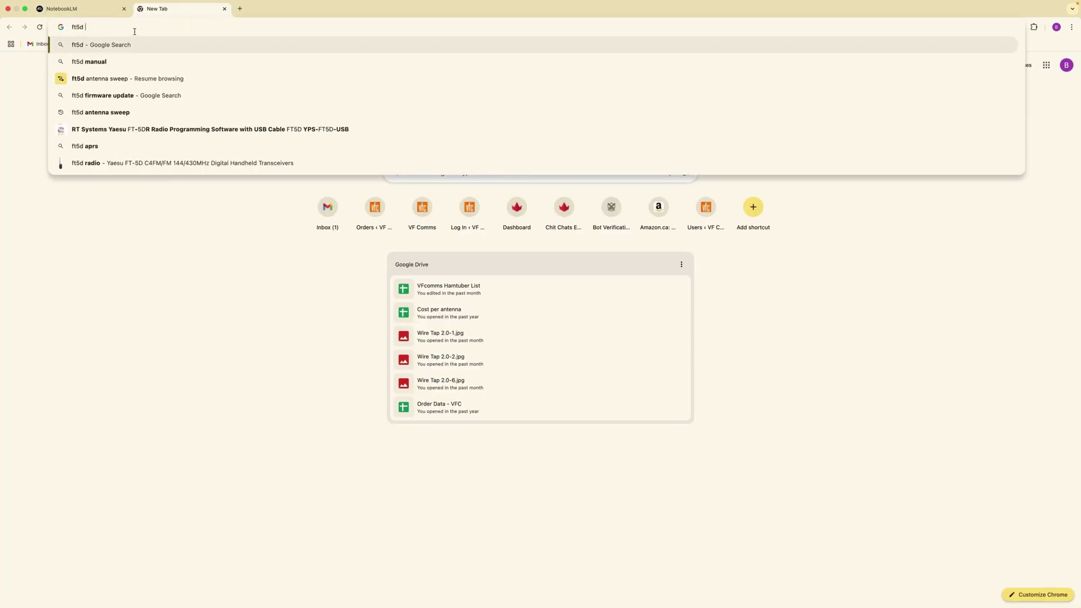
key(Down)
text(pdf)
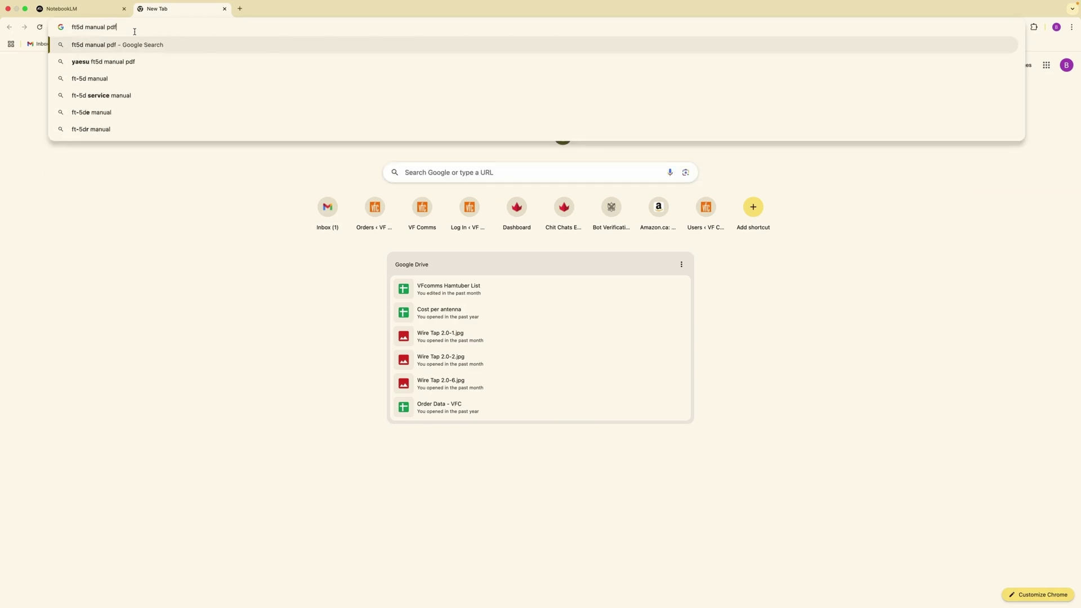
key(Return)
click(223, 146)
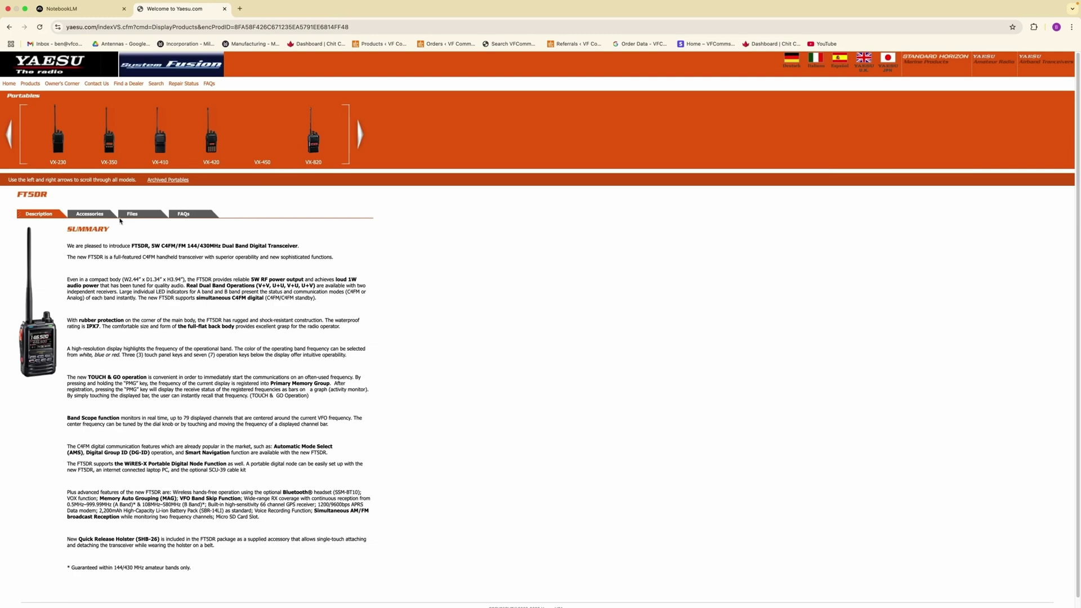
Show the FT5DR Files list and scroll through its brochures and manuals
click(133, 215)
scroll(236, 289, down, 10)
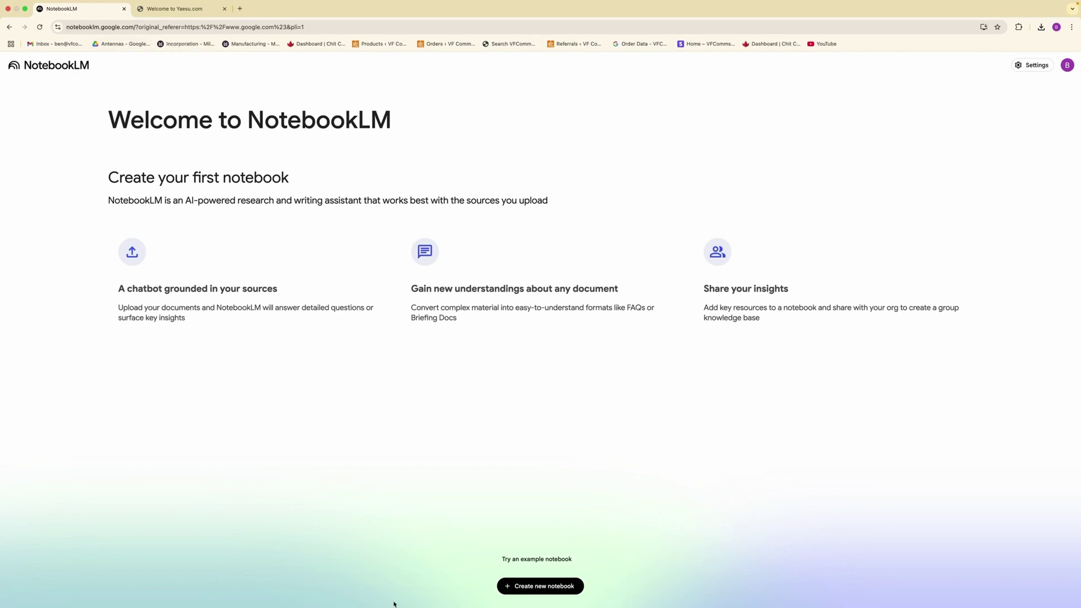
Create a new notebook from the six FT5DR manual PDFs and begin adding another source
click(532, 588)
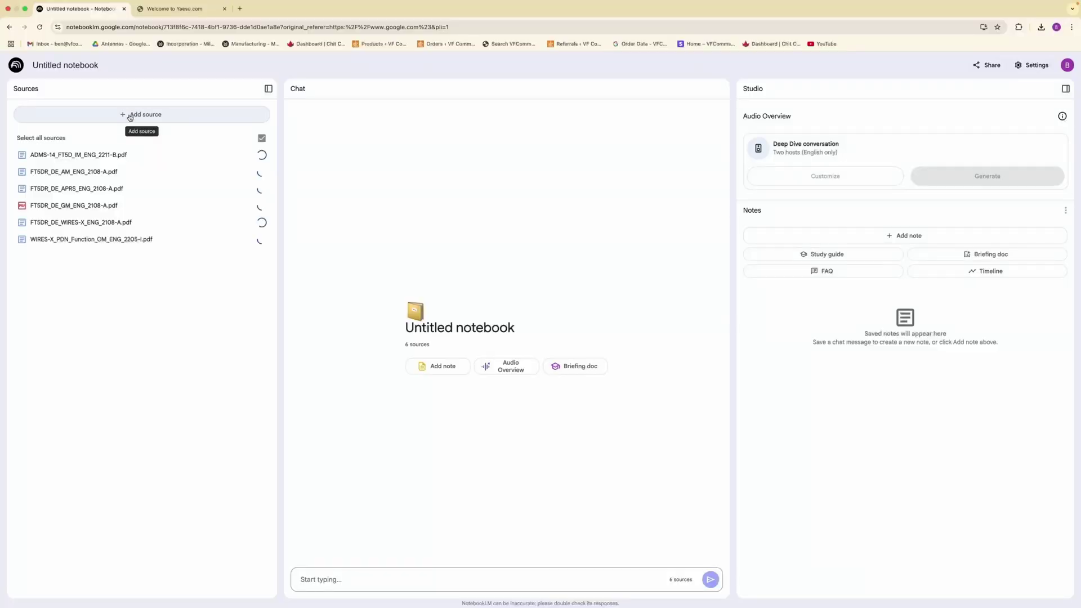
click(130, 114)
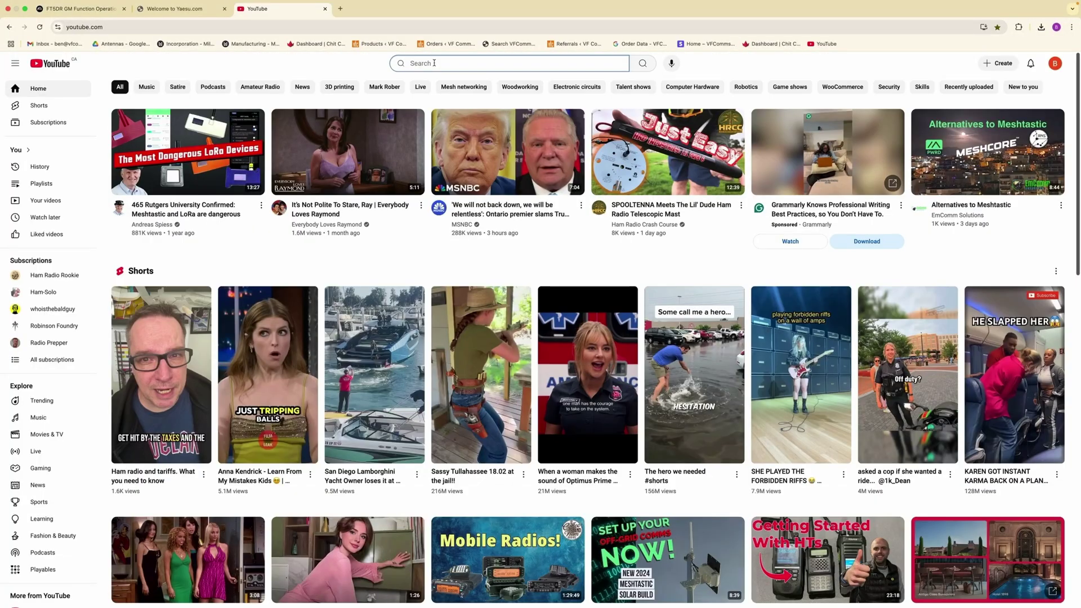
Find 'Yaesu FT5D: How To Program a Memory Channel' on YouTube and copy its share link
text(ft5)
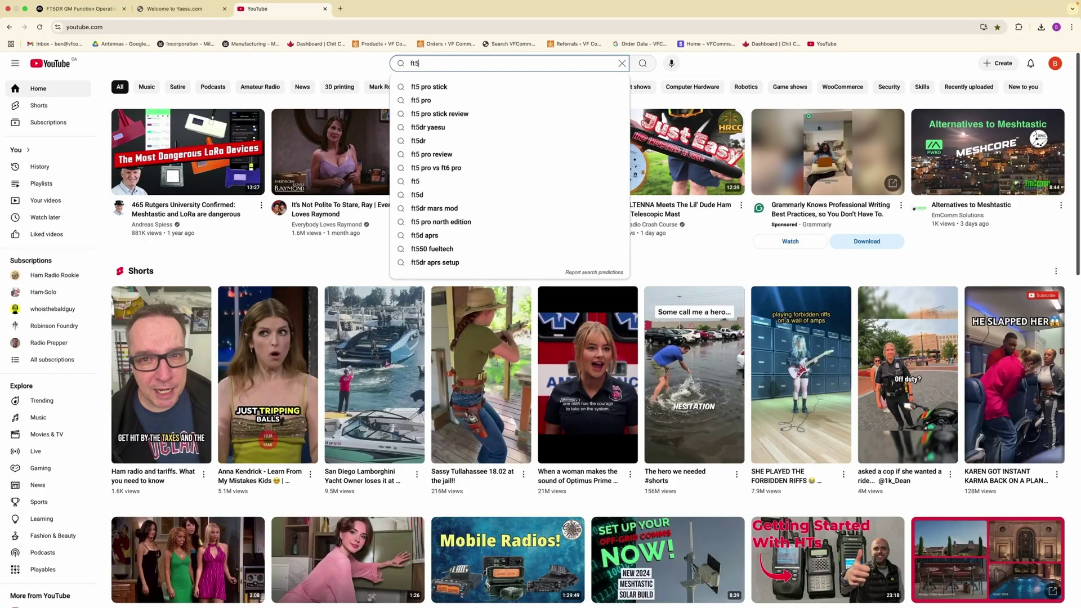
text(d pr)
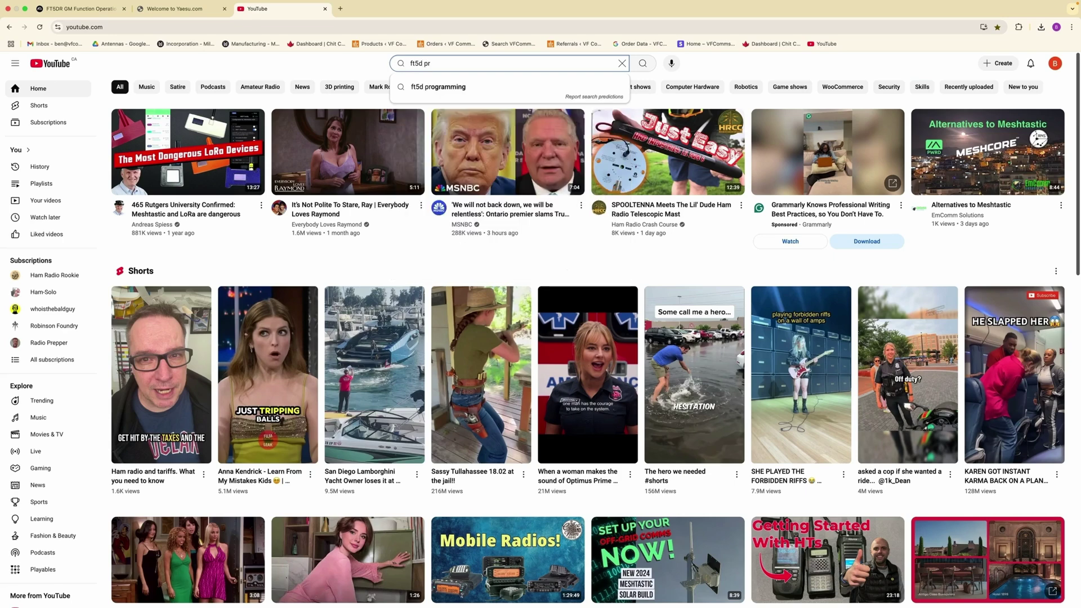
text(ogramming a channel)
key(Return)
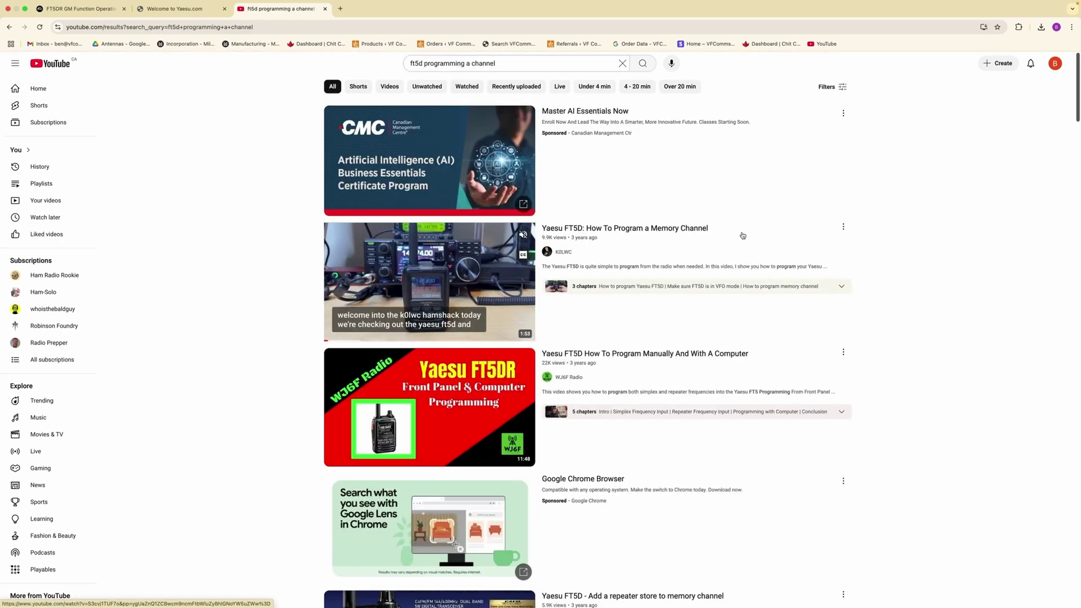
click(842, 227)
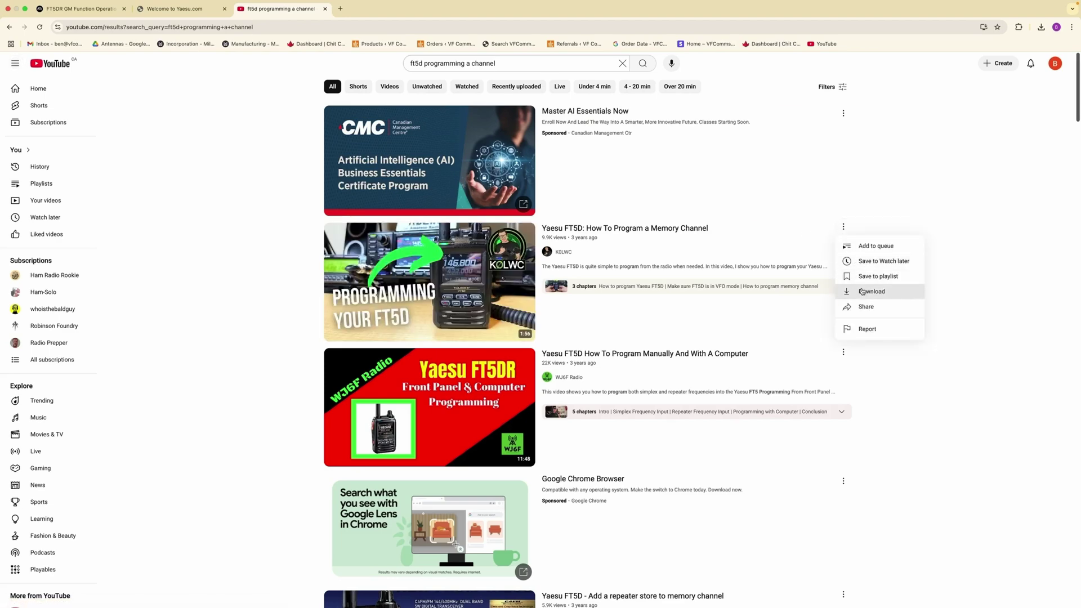
click(866, 307)
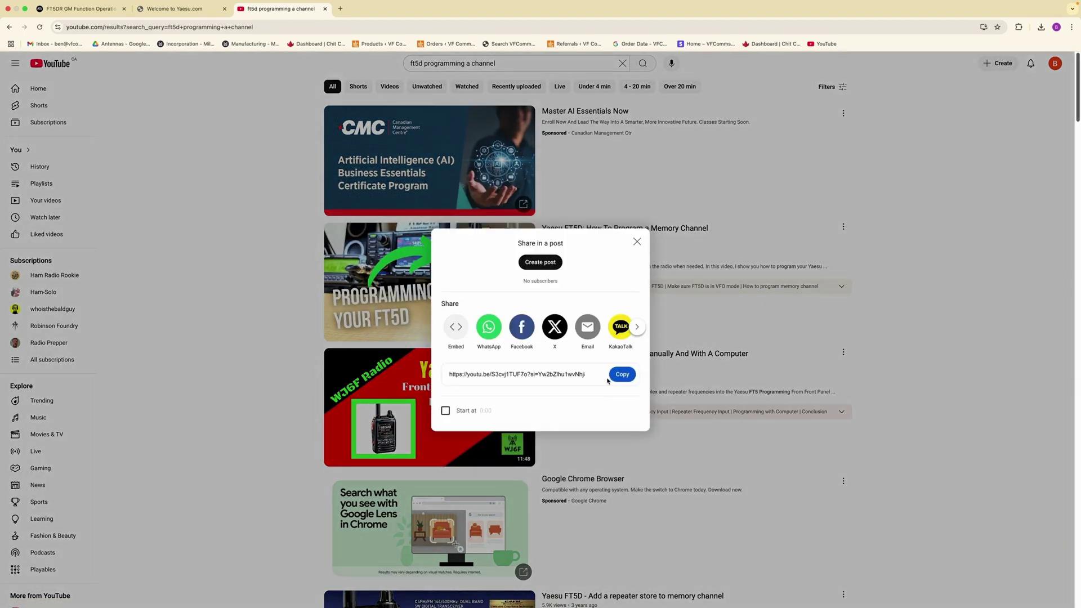
click(622, 375)
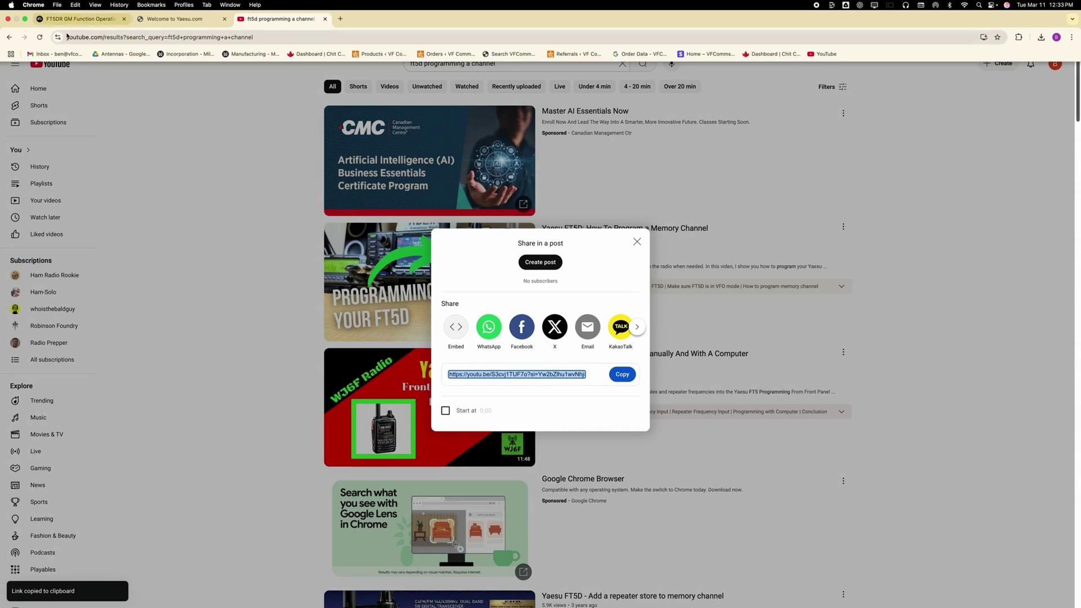
click(81, 9)
Add the copied memory-channel video link as a YouTube source
click(495, 428)
click(308, 279)
key(super+v)
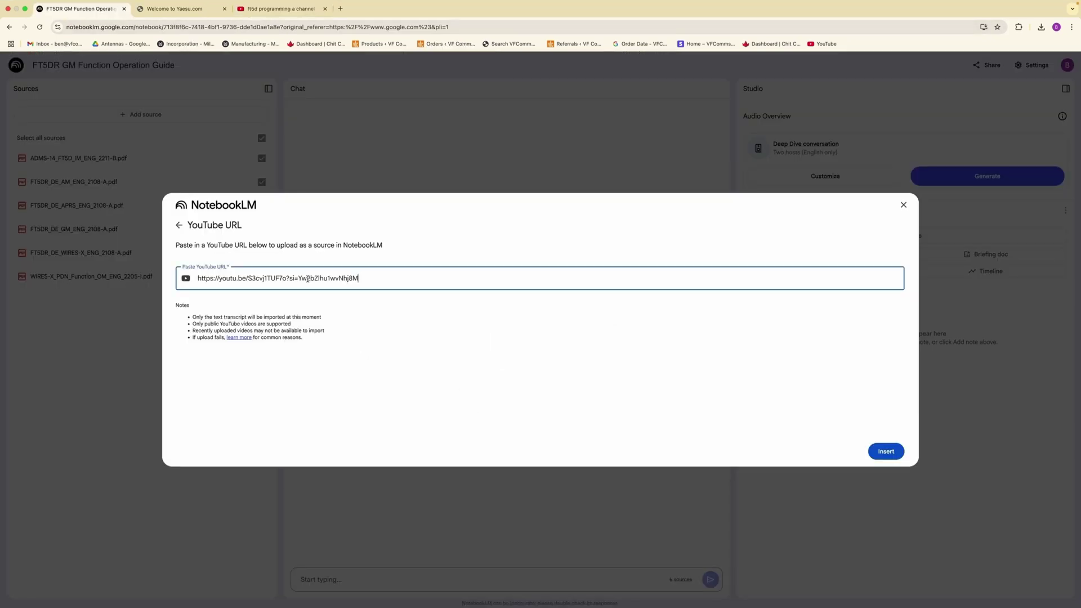
click(893, 455)
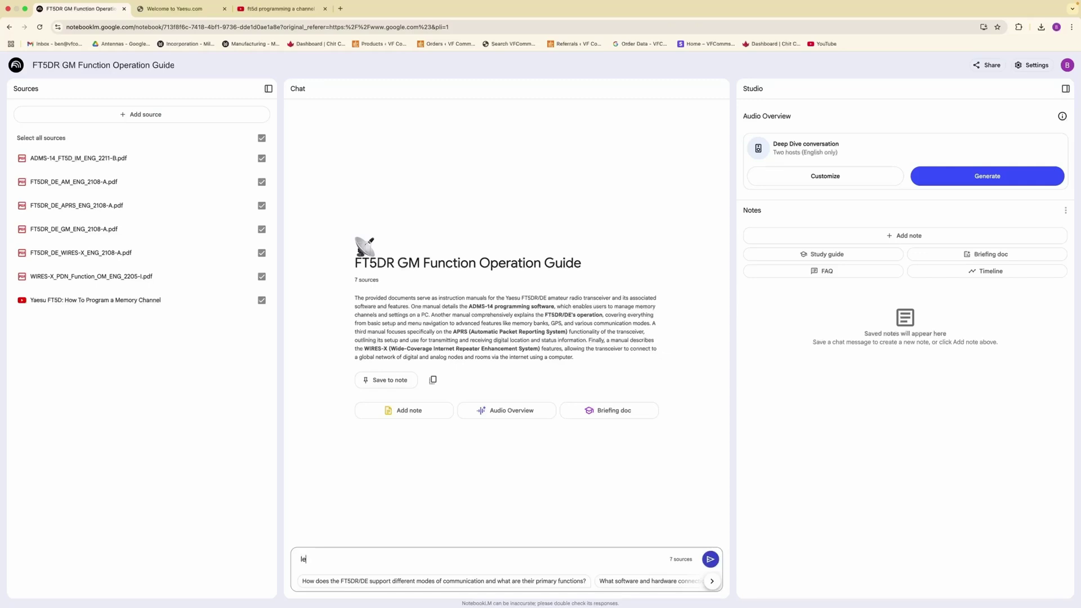
Replace the stray text with 'what is the gm function', send it, and preview a citation
key(BackSpace)
key(BackSpace)
text(what is the gm function)
key(Return)
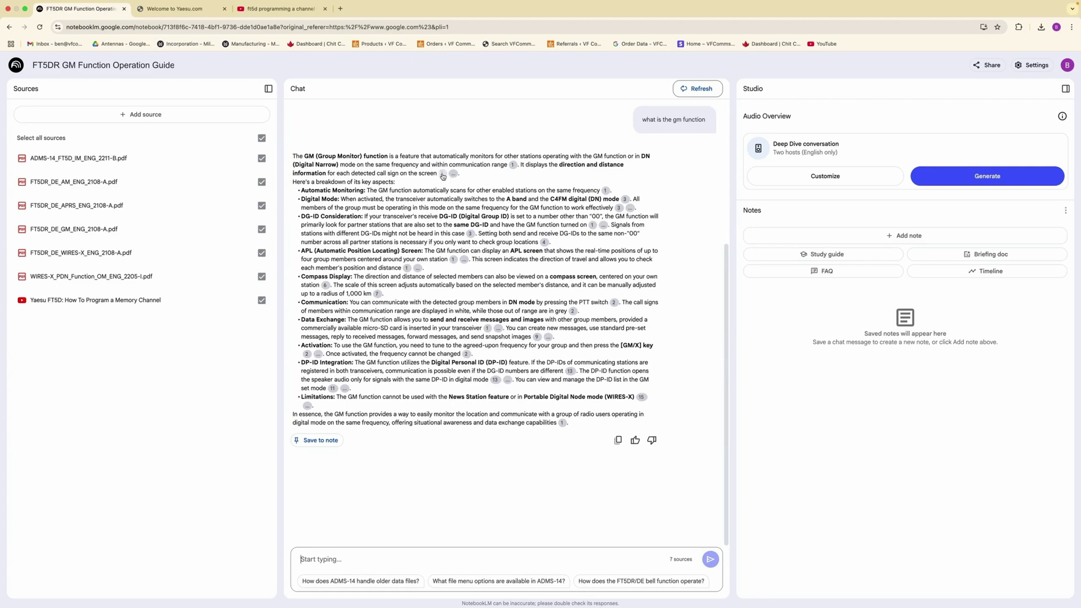
mouse_move(444, 176)
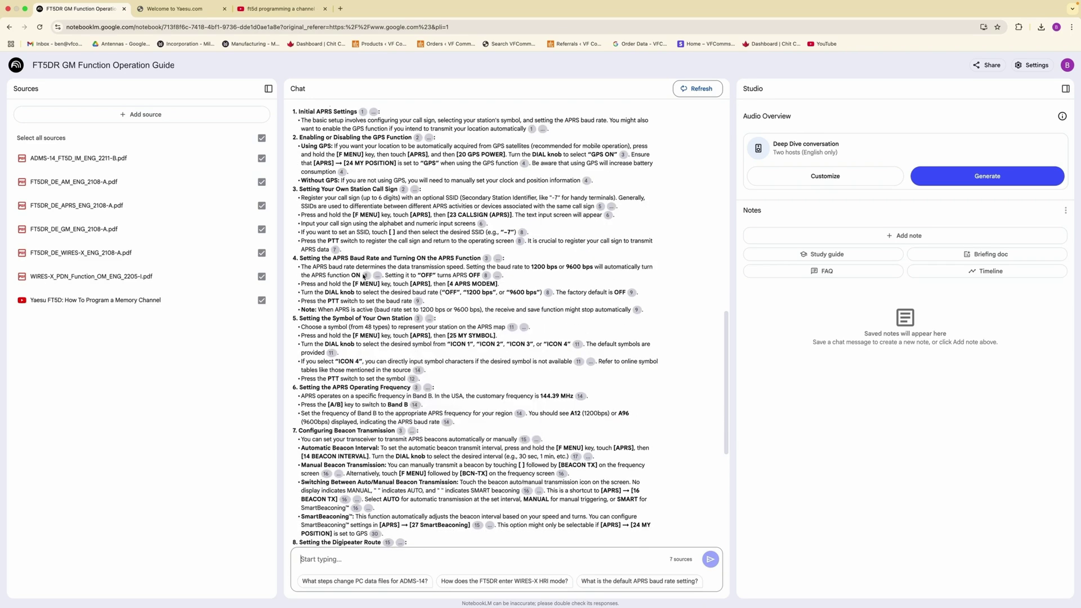
Scroll through the cited APRS setup answer to review it
scroll(366, 278, down, 2)
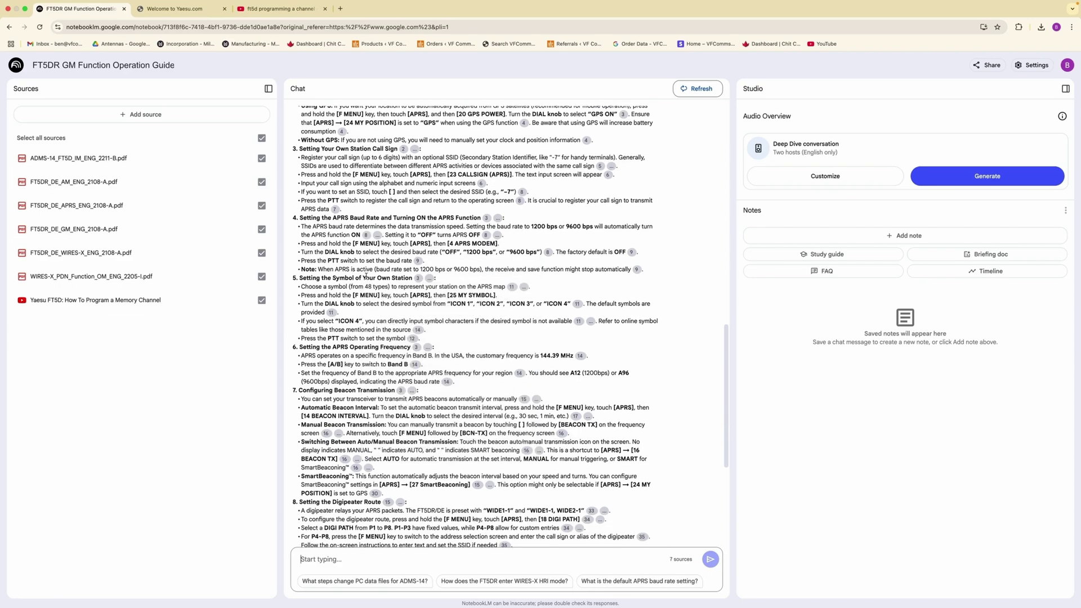
scroll(365, 279, up, 4)
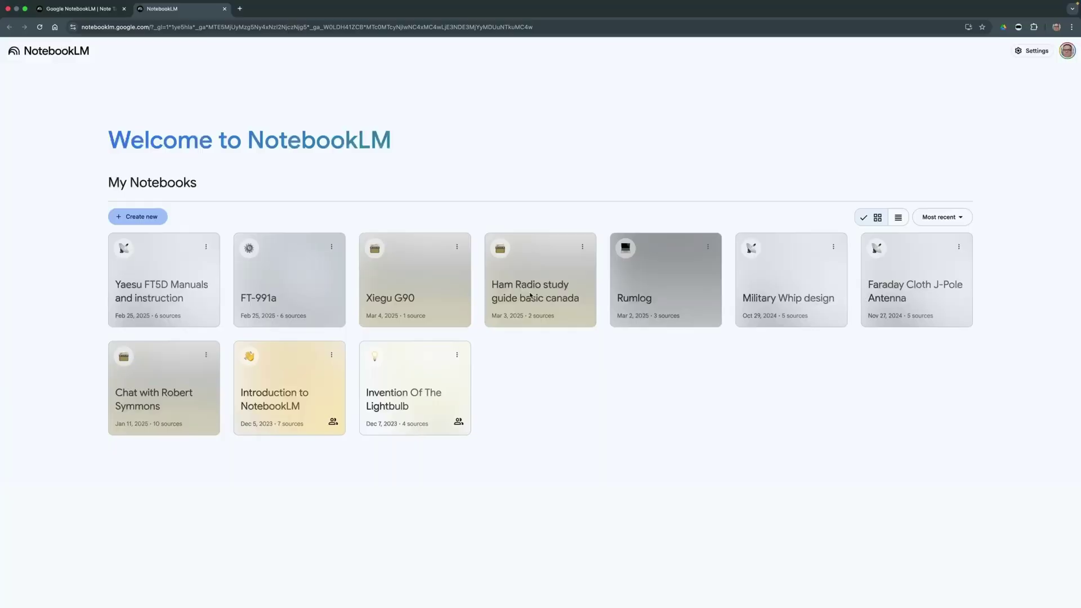
Open 'Ham Radio study guide basic canada' and ask what a FET is and what its pins are
click(533, 283)
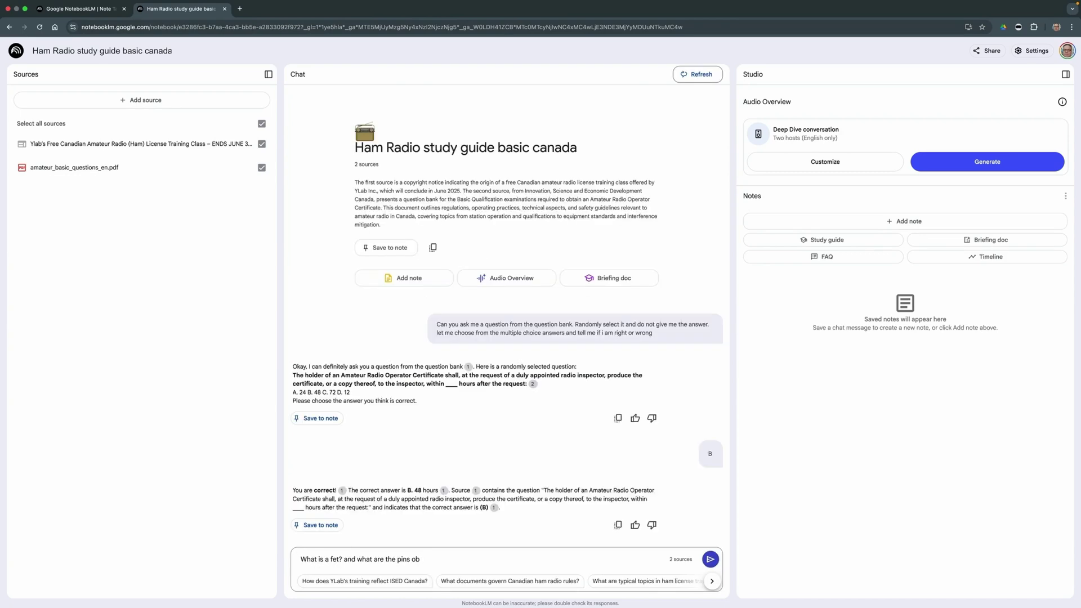
text(a fet?)
key(Return)
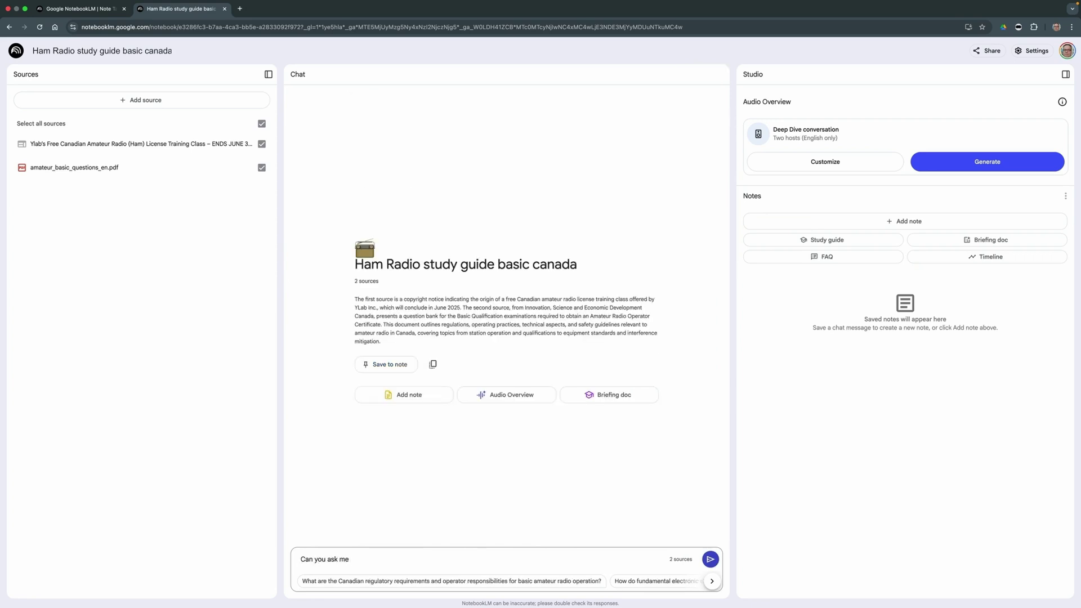
Request a random question-bank quiz question and answer it with 'B'
text(a question from the question bank)
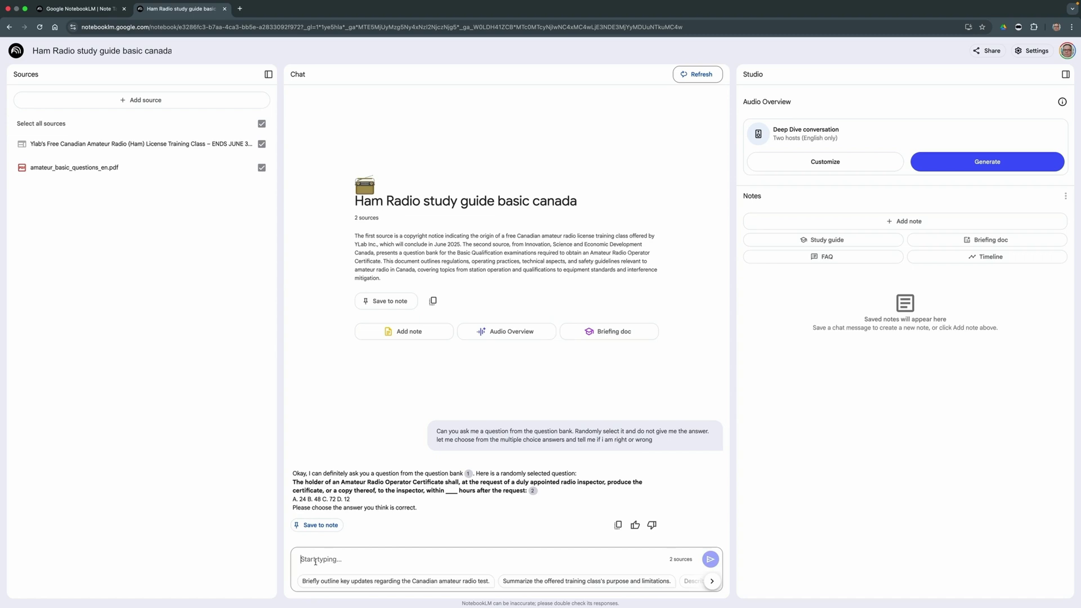
text(B)
key(Return)
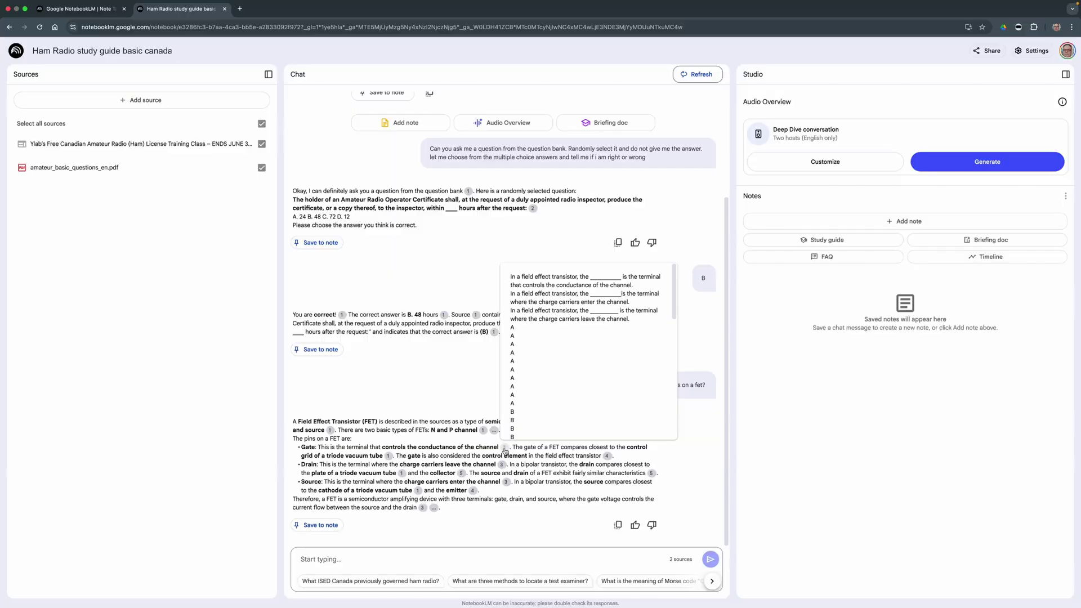
Open the cited amateur_basic_questions_en.pdf passage on field effect transistor terminals from the FET answer
click(505, 450)
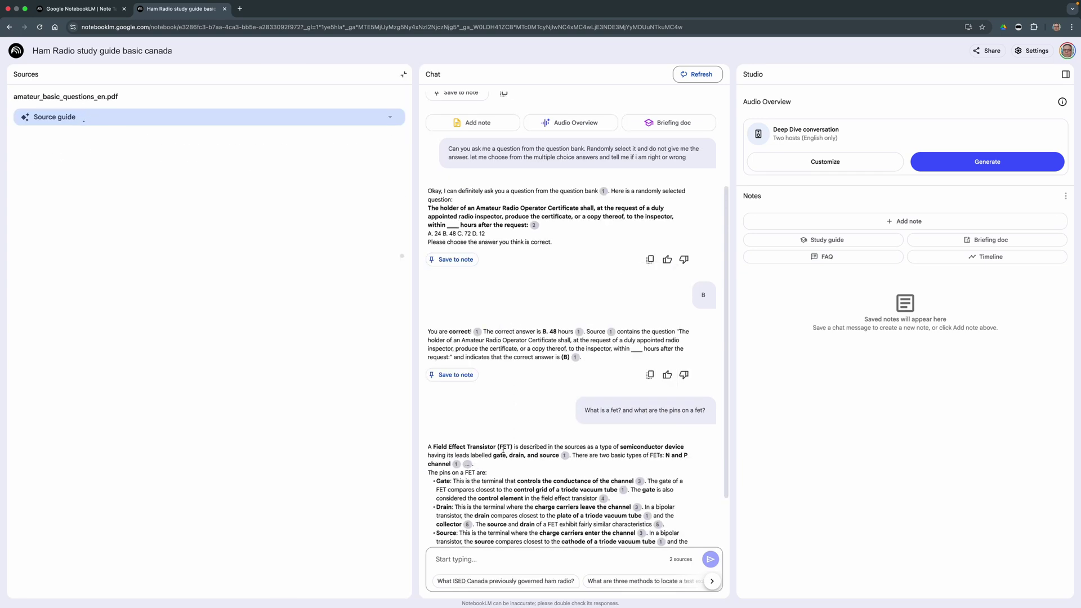